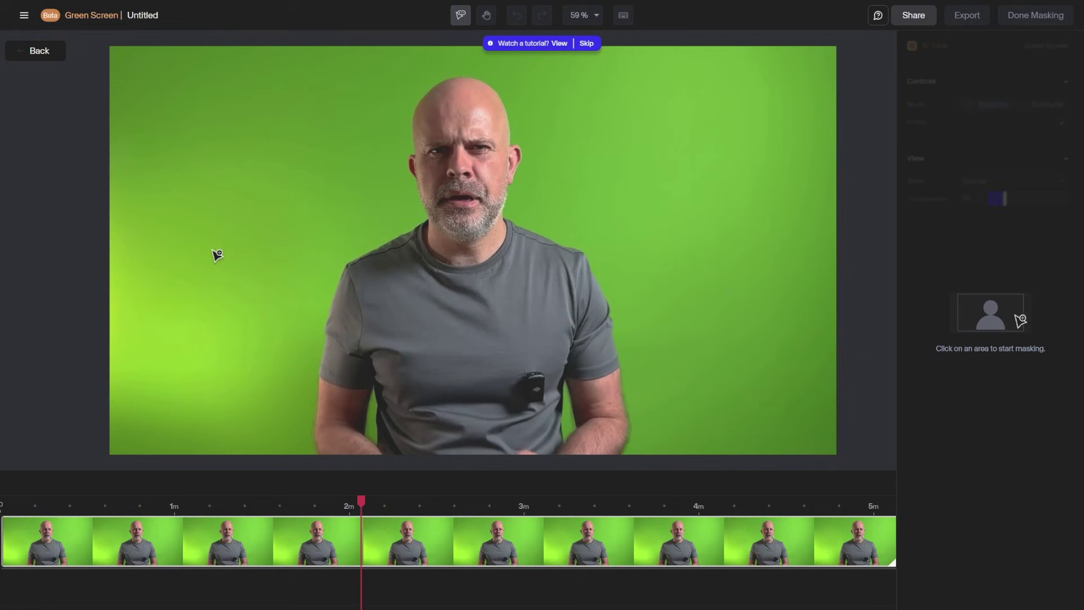
# Mask the man in the green screen clip by including points on his shirt and head
pyautogui.click(417, 289)
pyautogui.click(496, 135)
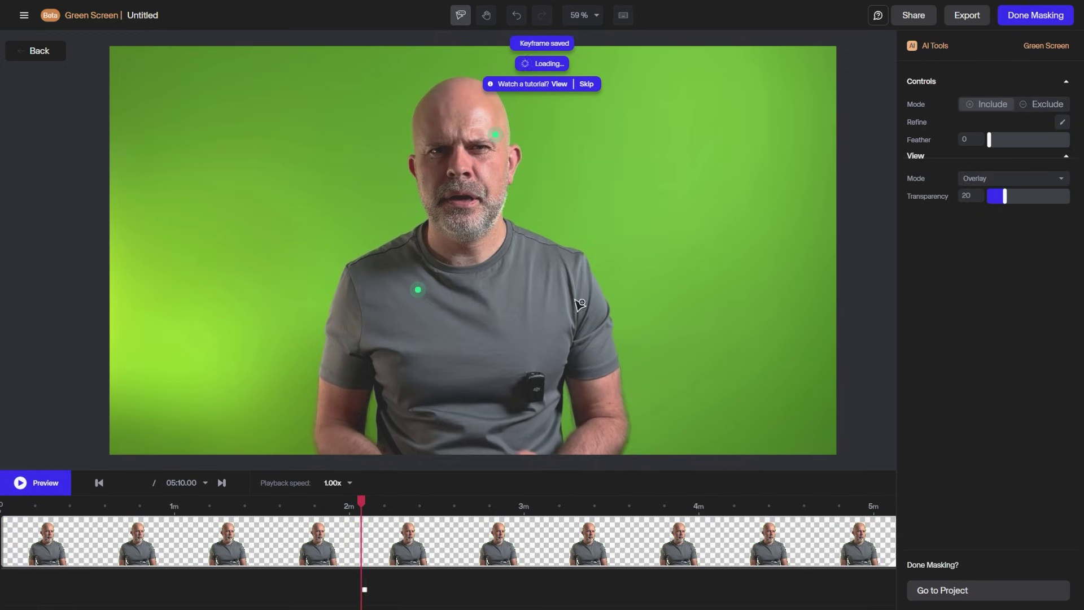
pyautogui.click(517, 312)
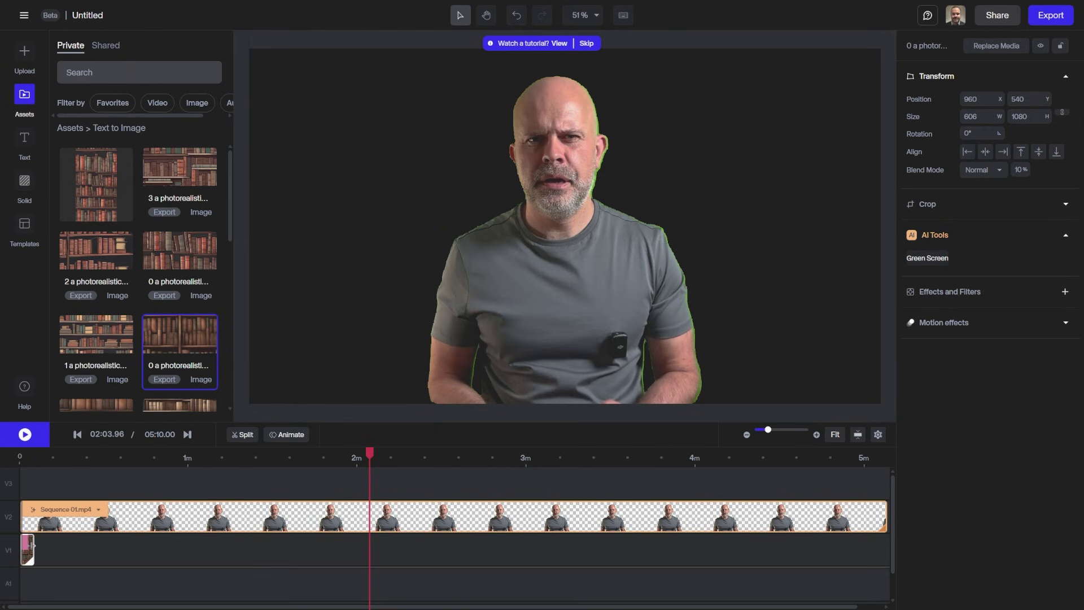
# Extend the bookshelf background clip to about 3 minutes and stretch its image across the full frame width behind the man
pyautogui.moveTo(34, 546); pyautogui.dragTo(526, 548)
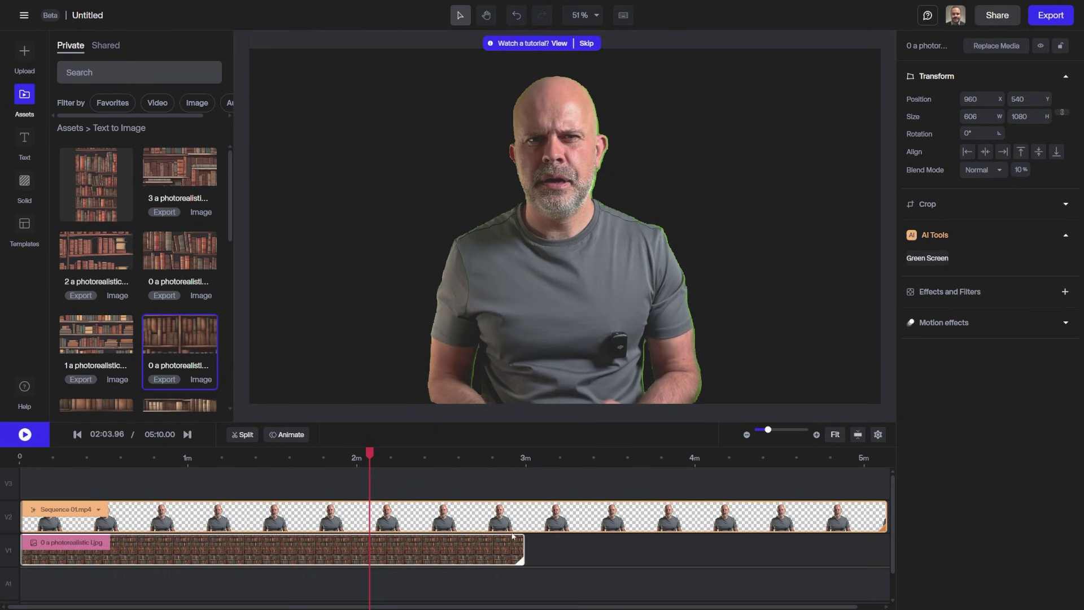
pyautogui.moveTo(464, 225); pyautogui.dragTo(101, 204)
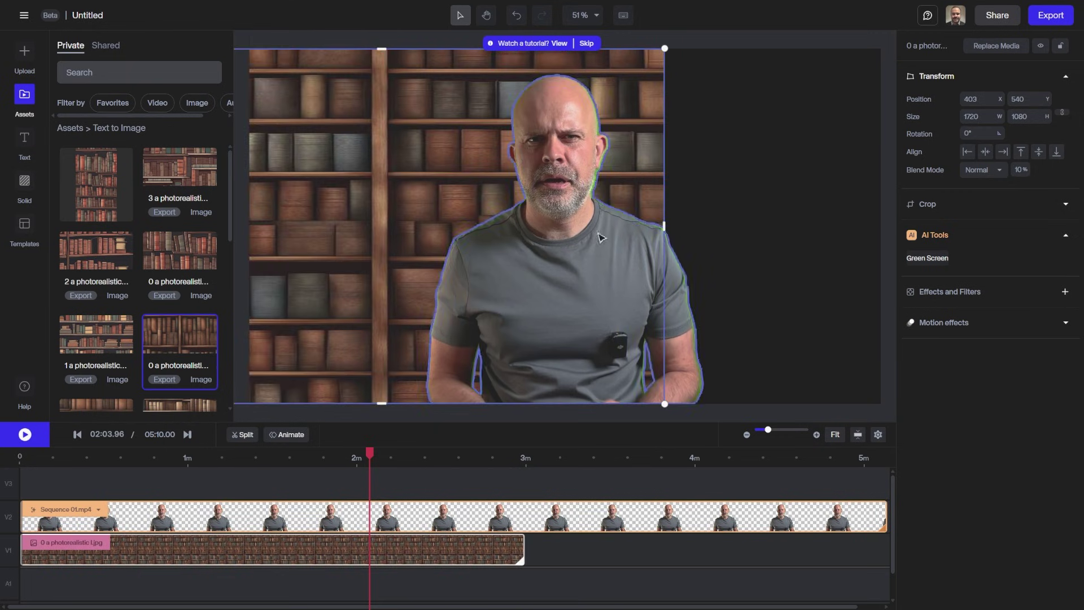
pyautogui.moveTo(665, 226); pyautogui.dragTo(949, 226)
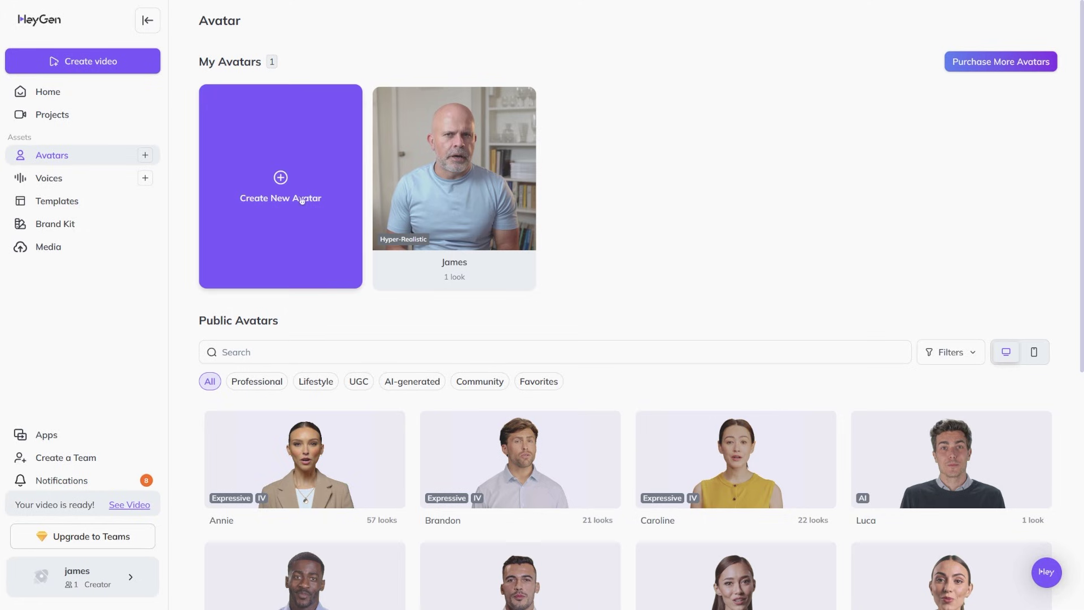
# In HeyGen, start creating a new avatar from footage and continue past the footage instructions
pyautogui.click(302, 200)
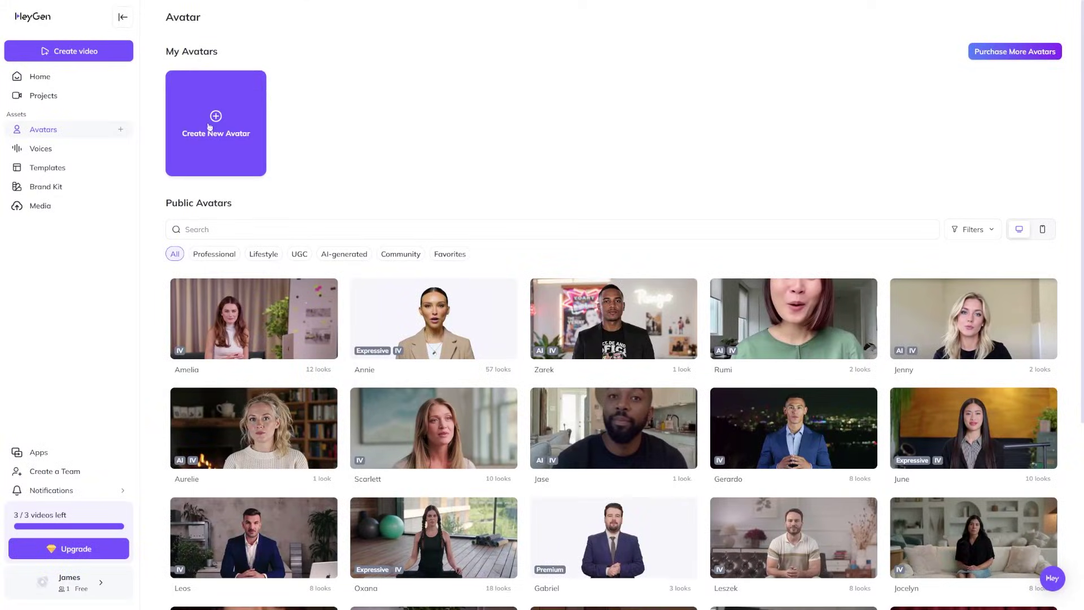
pyautogui.click(210, 125)
pyautogui.click(505, 297)
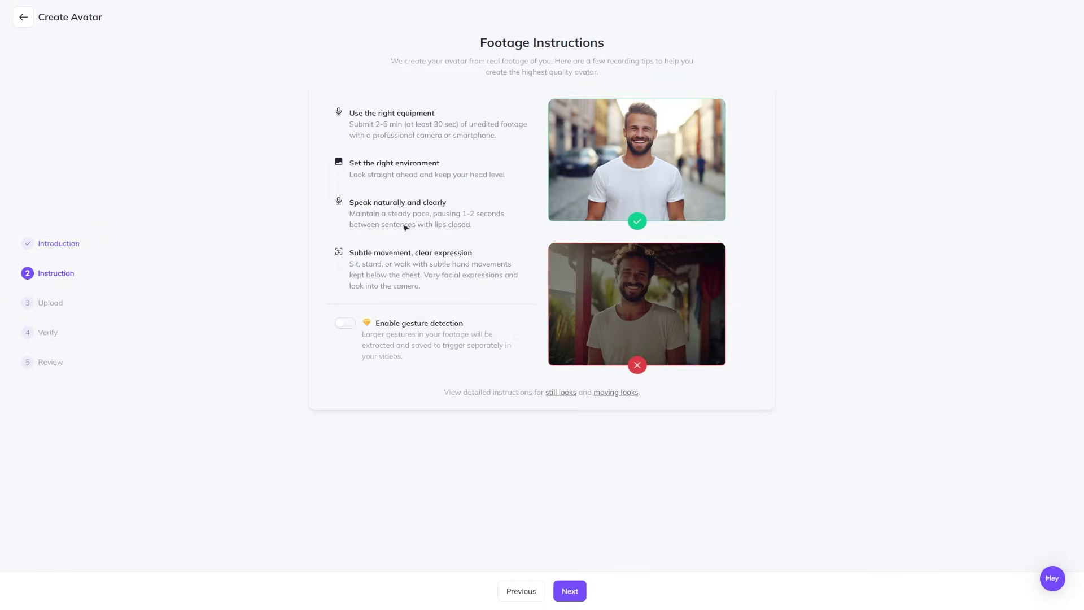
pyautogui.click(571, 591)
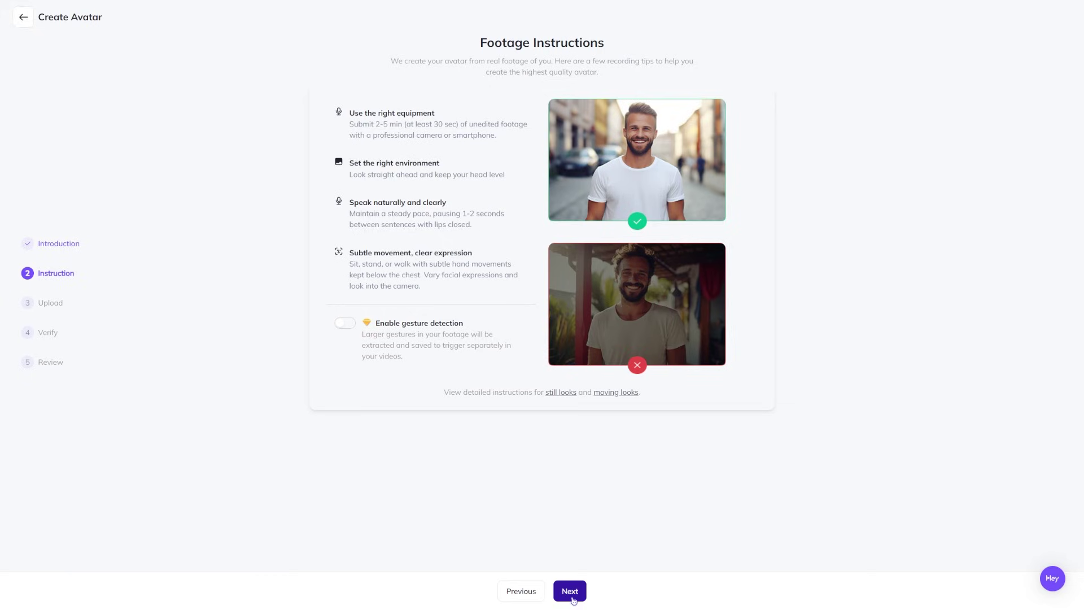
pyautogui.click(572, 591)
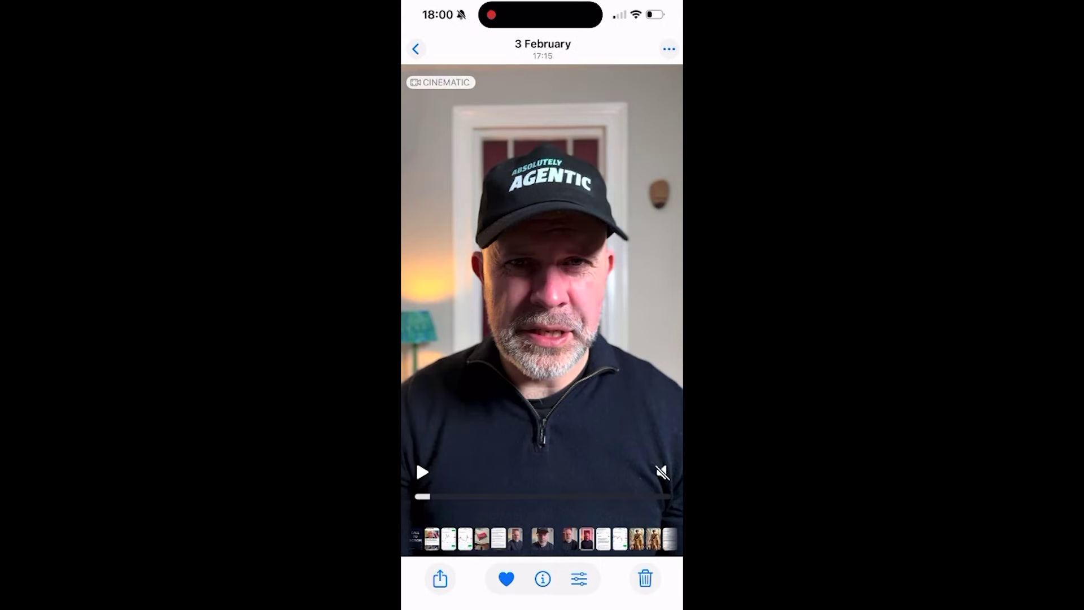
# On the phone, share the selected video to Files and browse up from the Insta folder to iCloud Drive
pyautogui.click(439, 579)
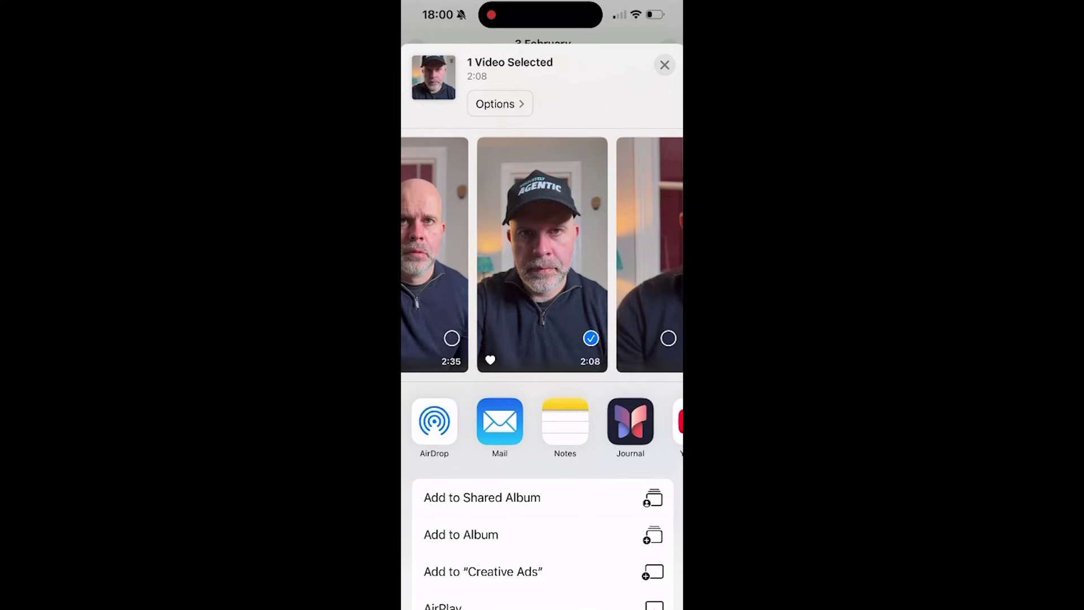
pyautogui.scroll(-10, 542, 338)
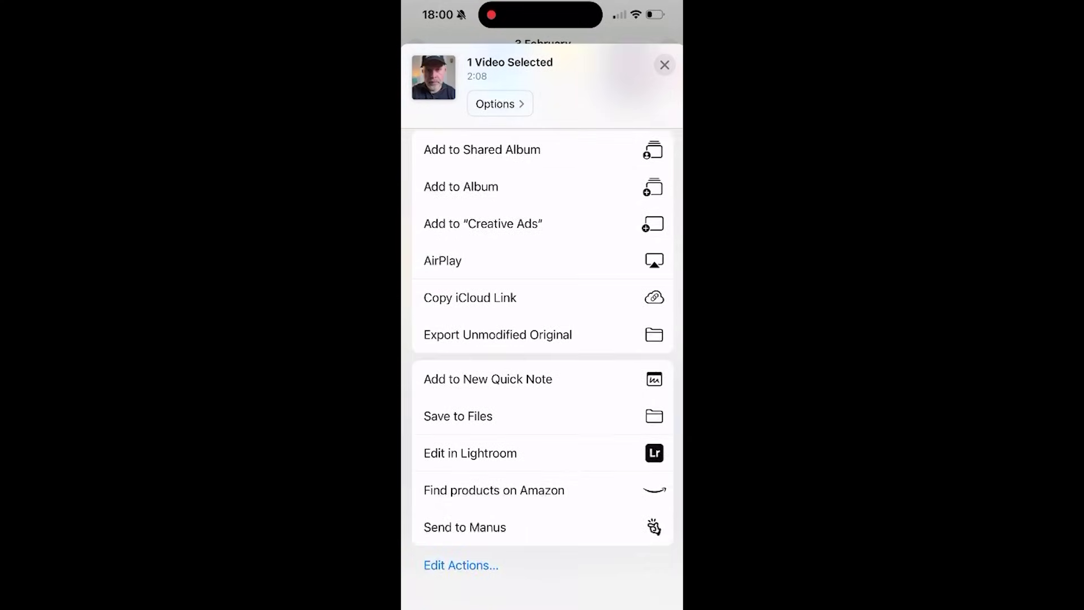
pyautogui.click(458, 415)
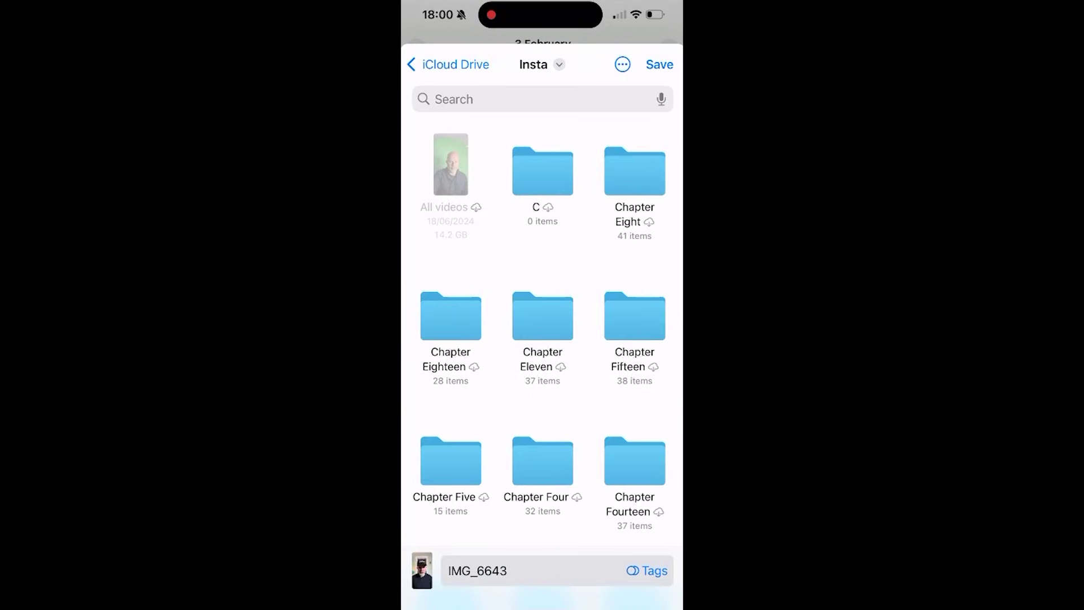
pyautogui.click(447, 64)
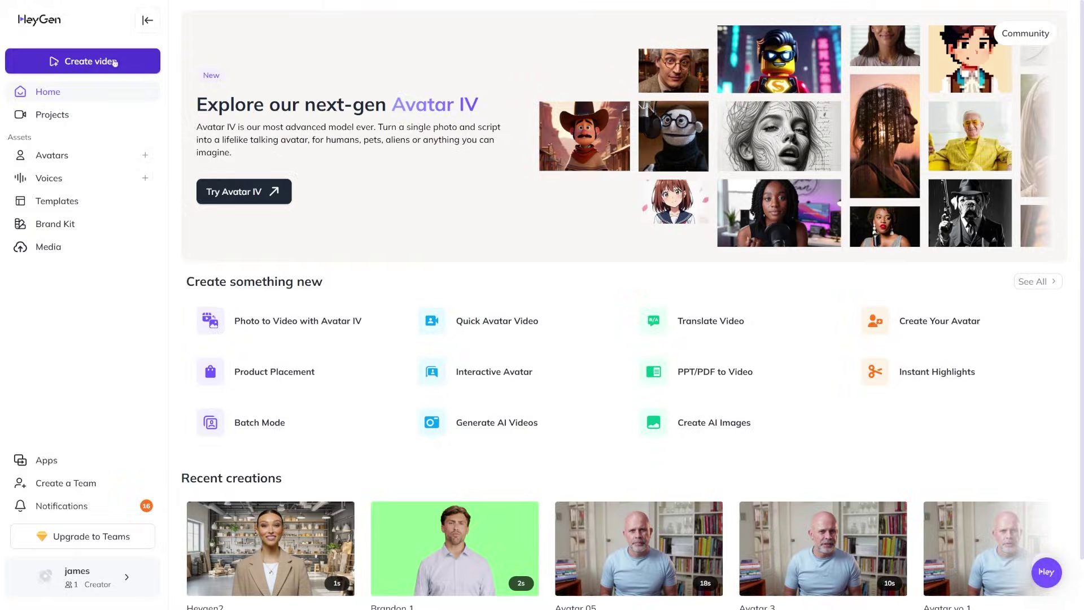
# Back in HeyGen, create a landscape video from scratch and choose a replacement for the first scene's default avatar
pyautogui.click(113, 61)
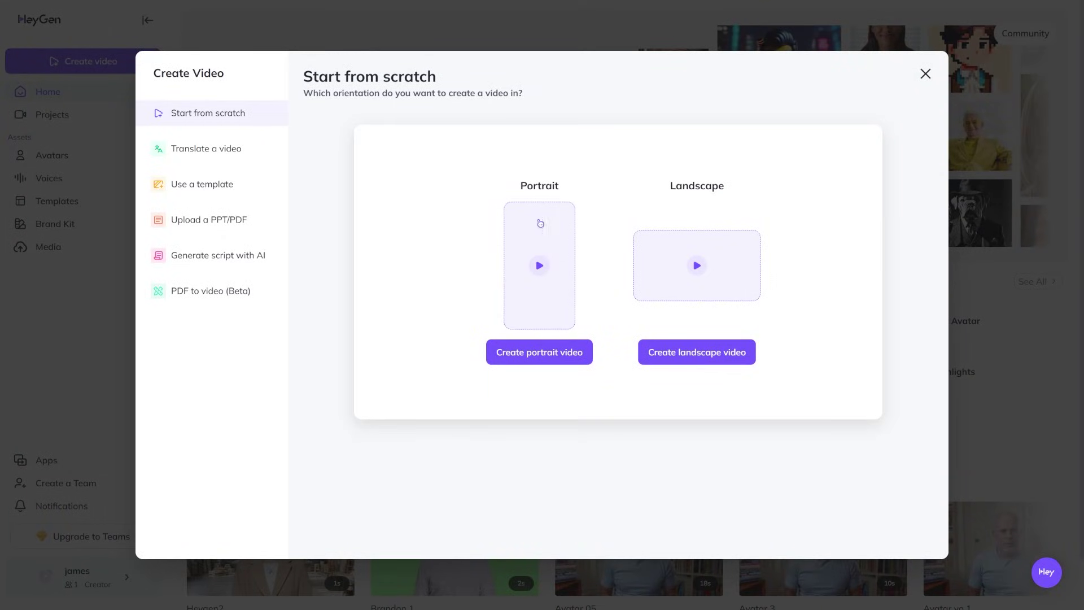
pyautogui.click(678, 352)
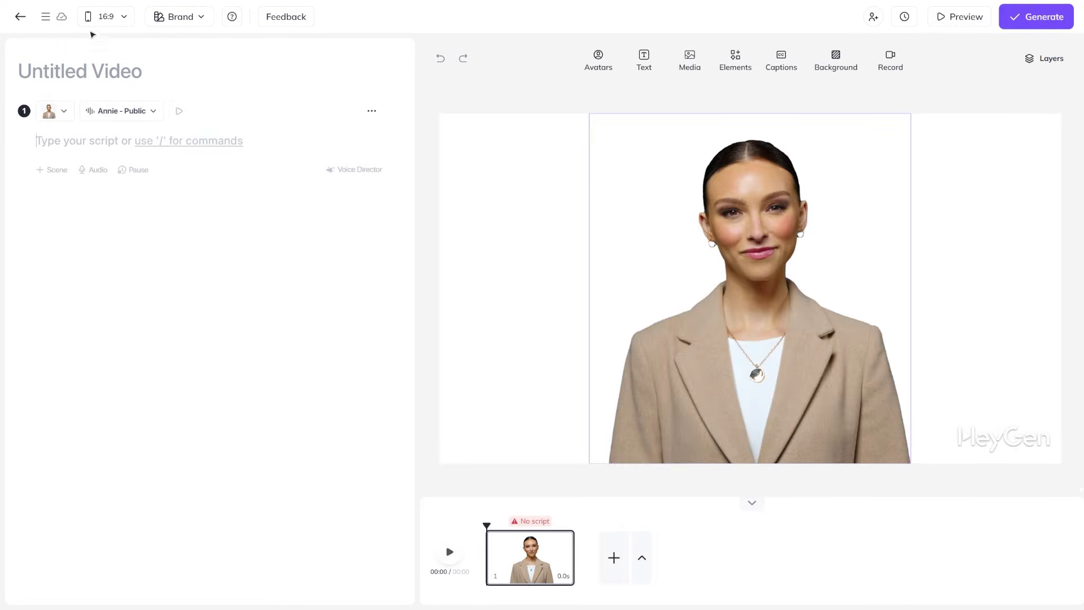
pyautogui.click(49, 111)
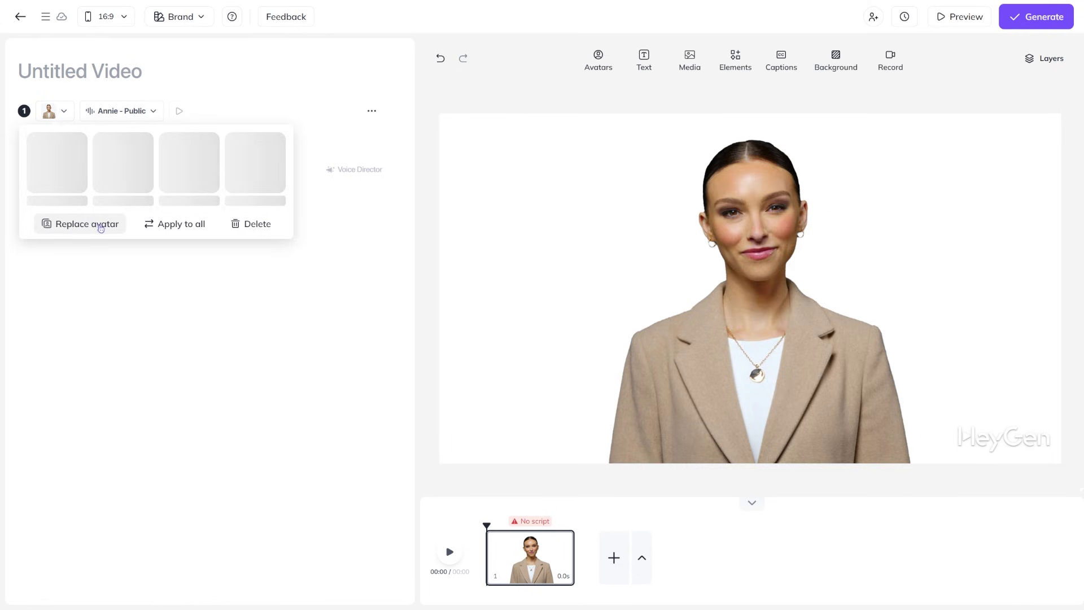
pyautogui.click(93, 222)
pyautogui.click(681, 185)
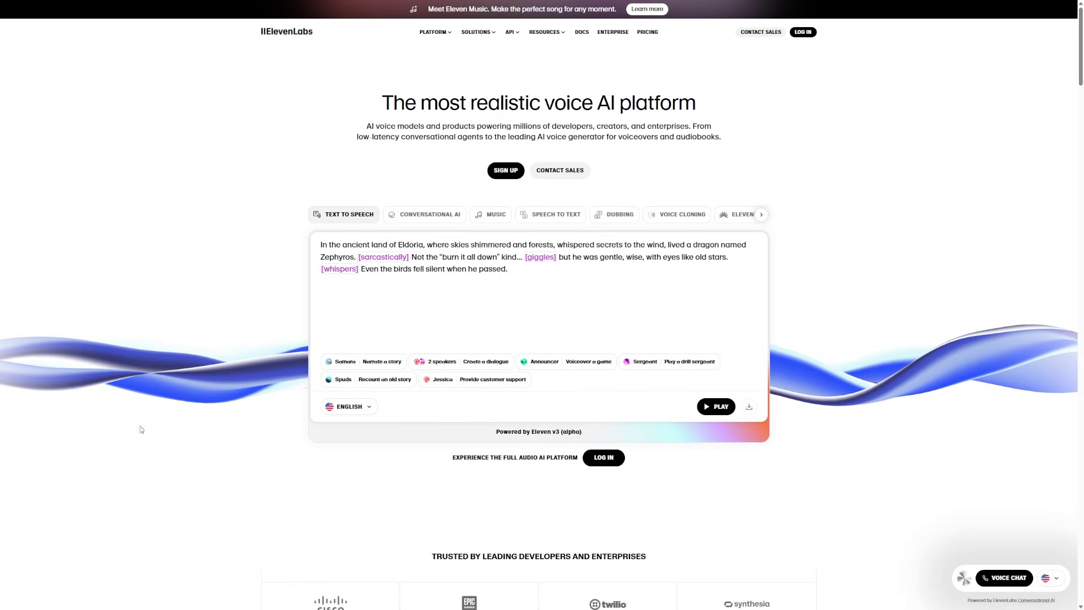
# Log in to ElevenLabs and preview the middle-aged English home counties voice in My Voices, checking its fine-tuned models
pyautogui.click(808, 33)
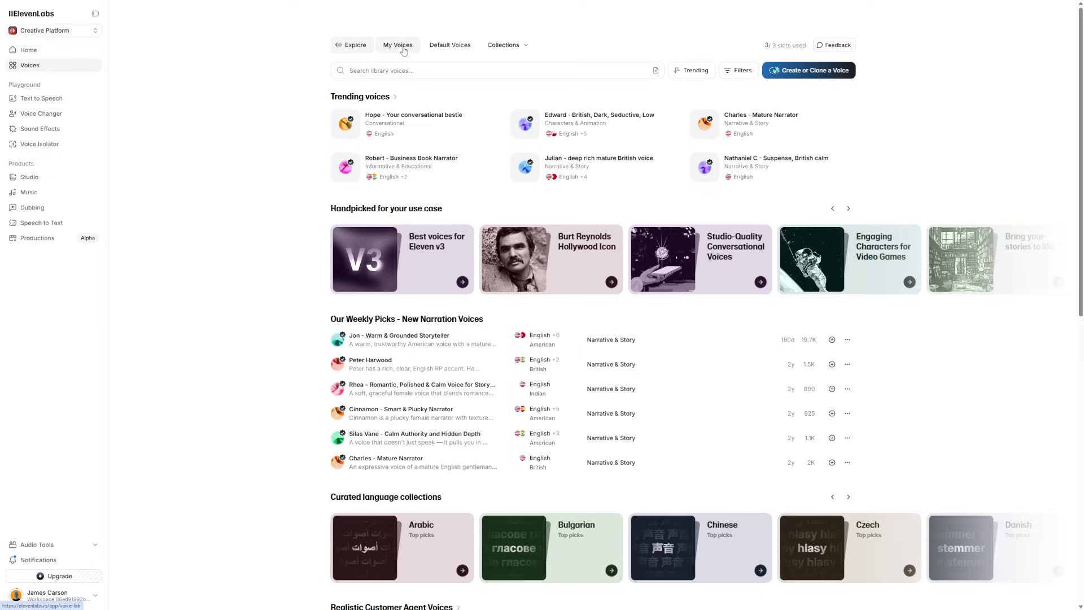
pyautogui.click(403, 51)
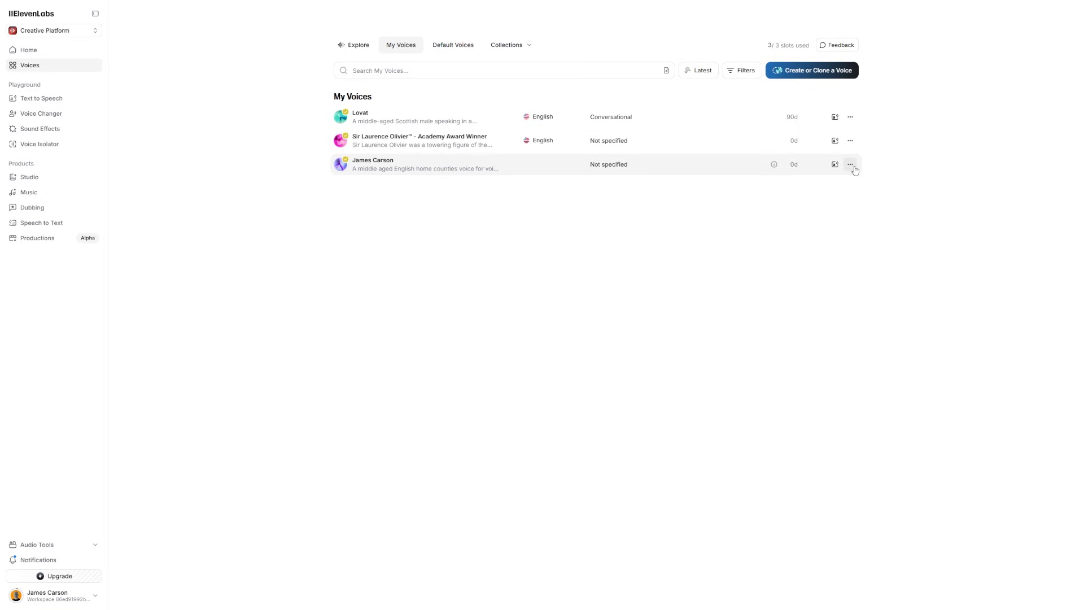
pyautogui.click(422, 169)
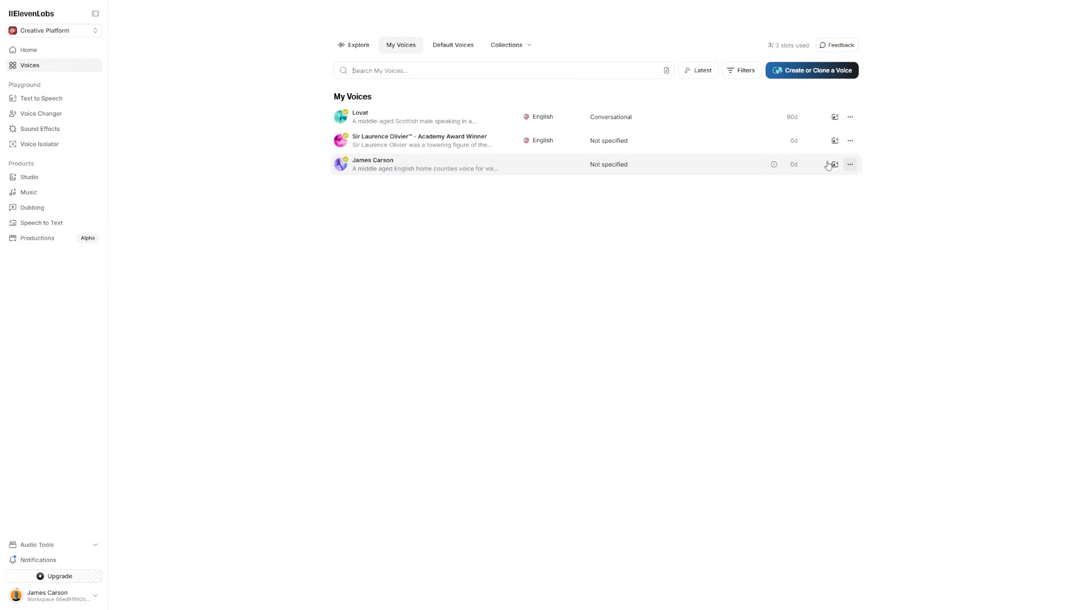
pyautogui.click(423, 169)
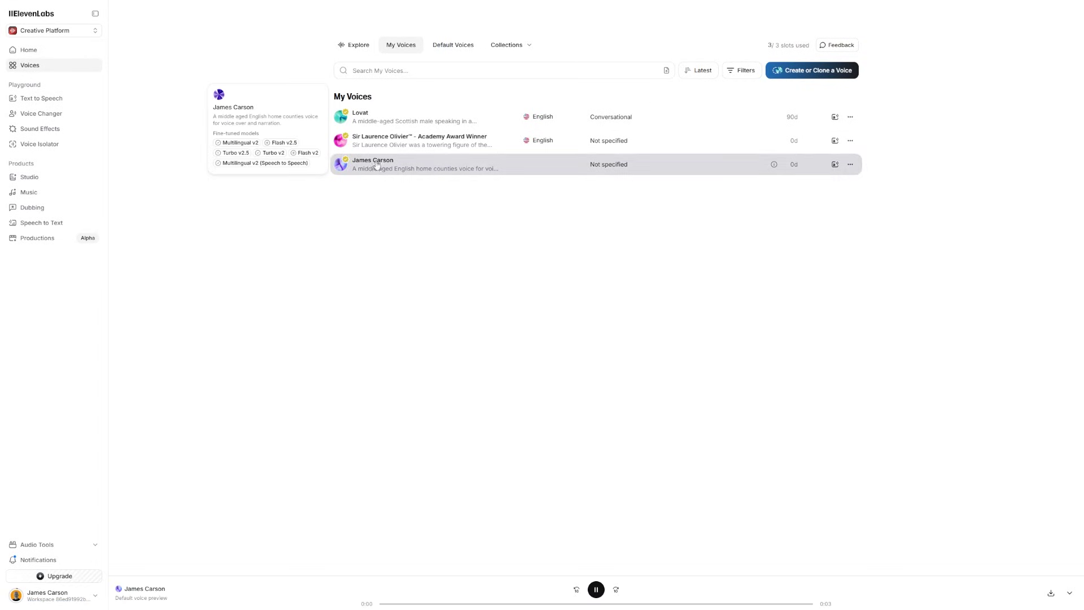
pyautogui.moveTo(236, 145)
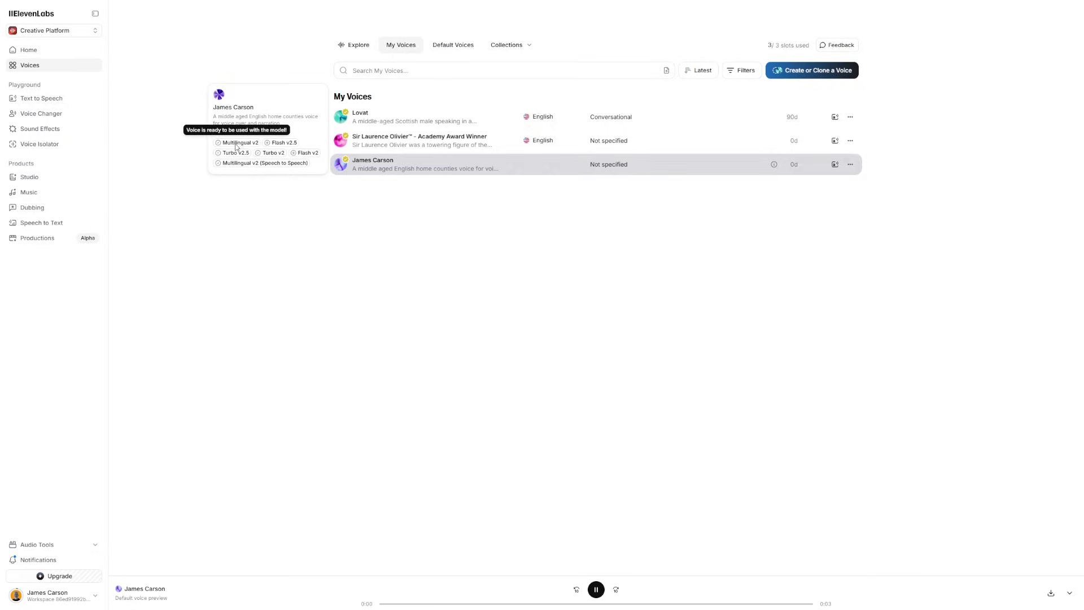
# View the available options for the home counties voice and go to the Text to Speech playground
pyautogui.click(850, 164)
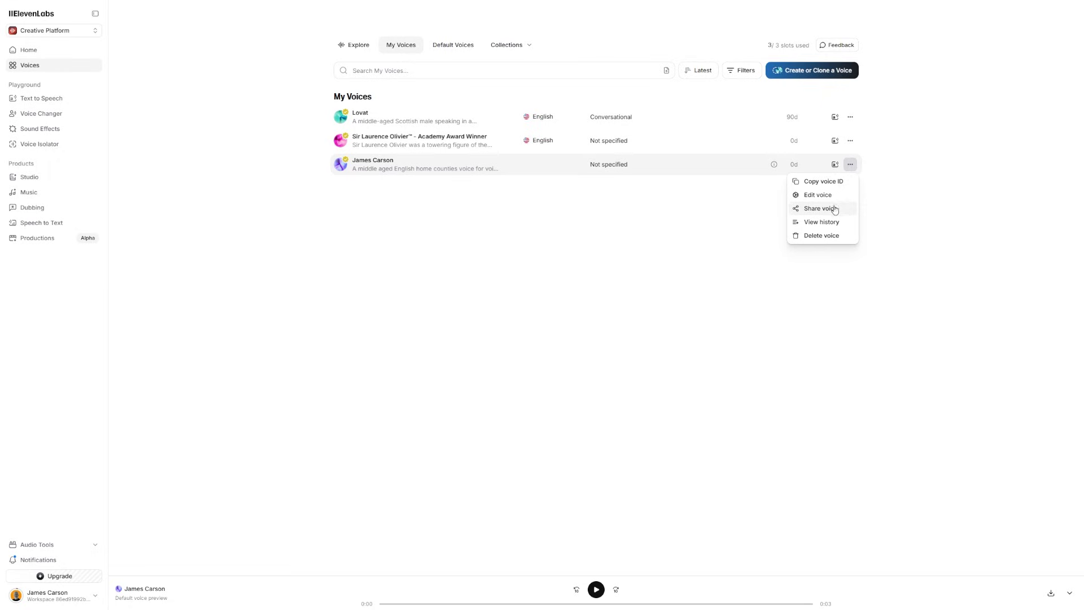
pyautogui.click(29, 50)
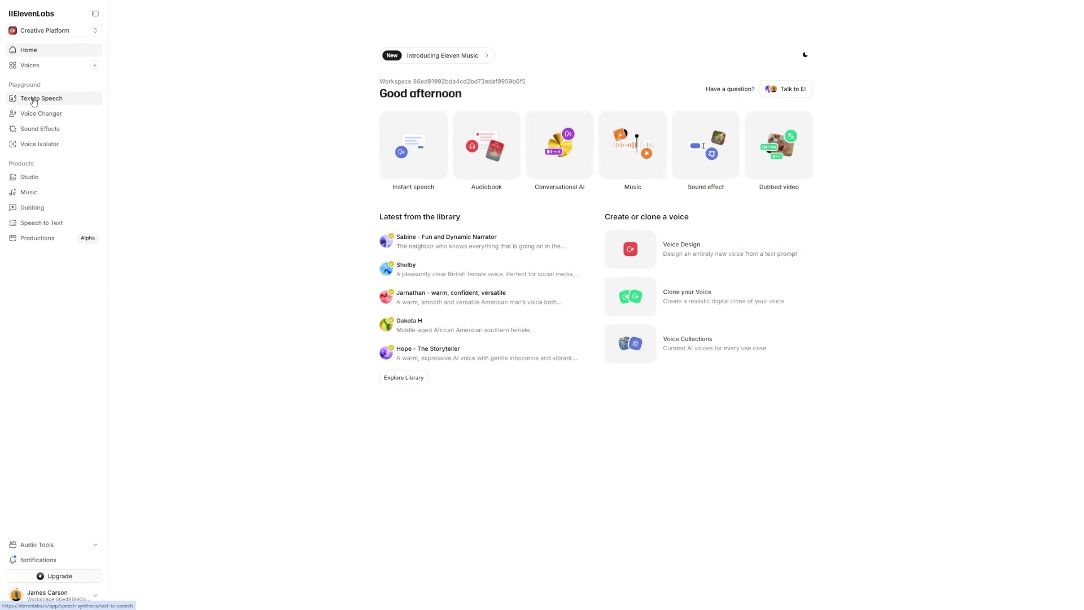
pyautogui.click(41, 98)
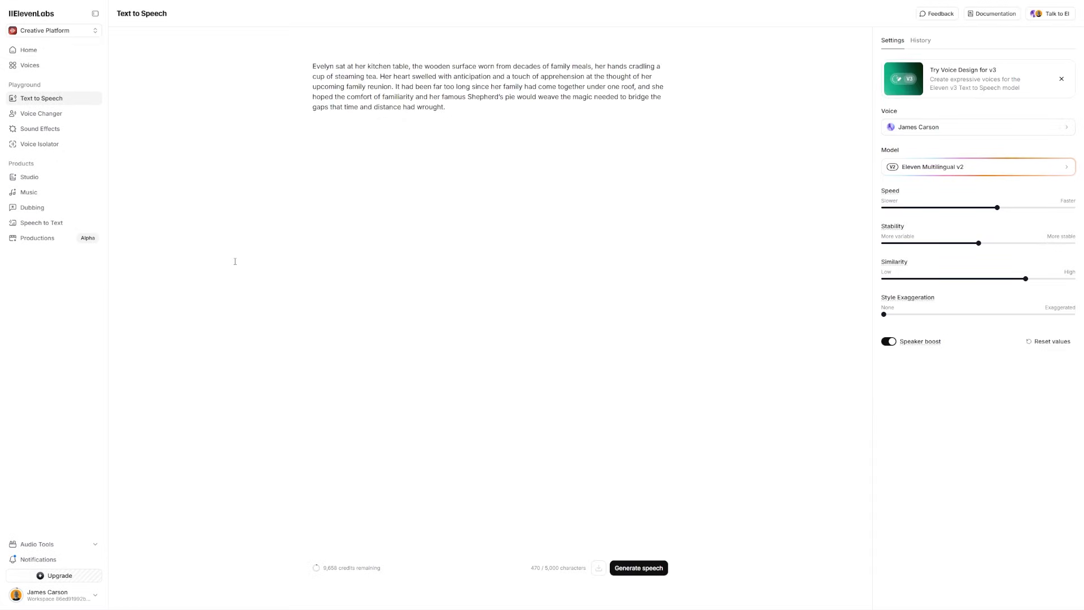
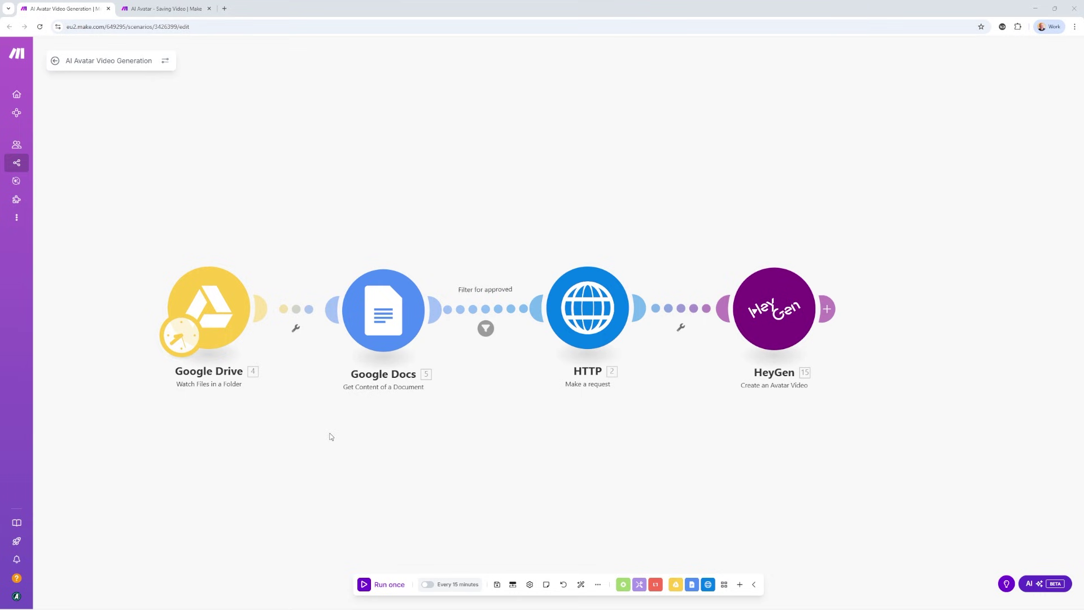
# In Make's AI Avatar Video Generation scenario, inspect the condition of the approval filter after the Google Docs module
pyautogui.click(388, 319)
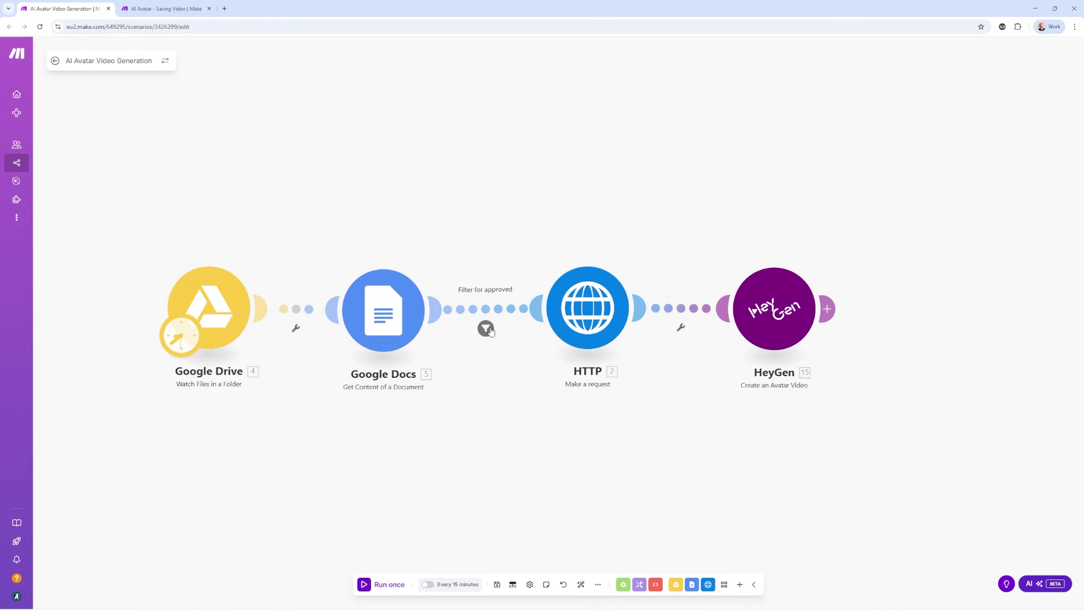
pyautogui.click(486, 328)
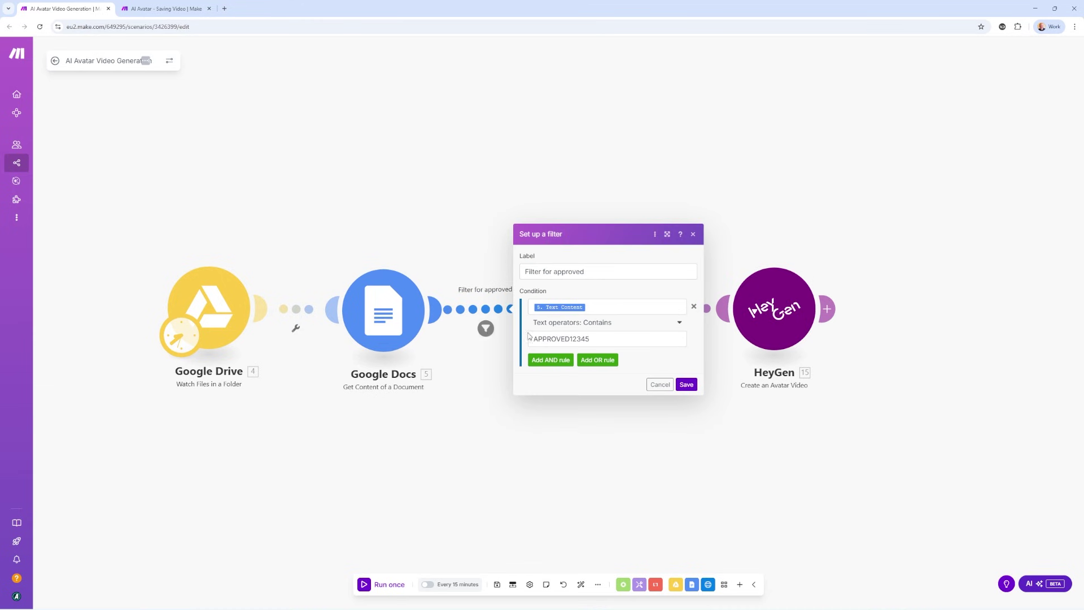
pyautogui.doubleClick(547, 337)
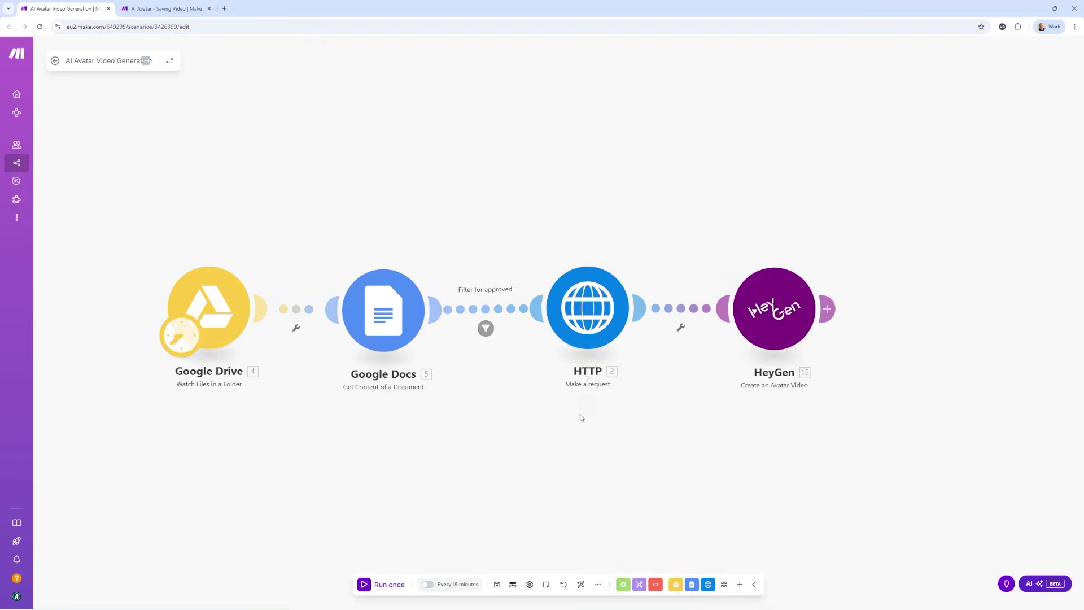
# Inspect the HTTP request settings and the HeyGen module's connection, and switch to the AI Avatar - Saving Video scenario
pyautogui.click(586, 337)
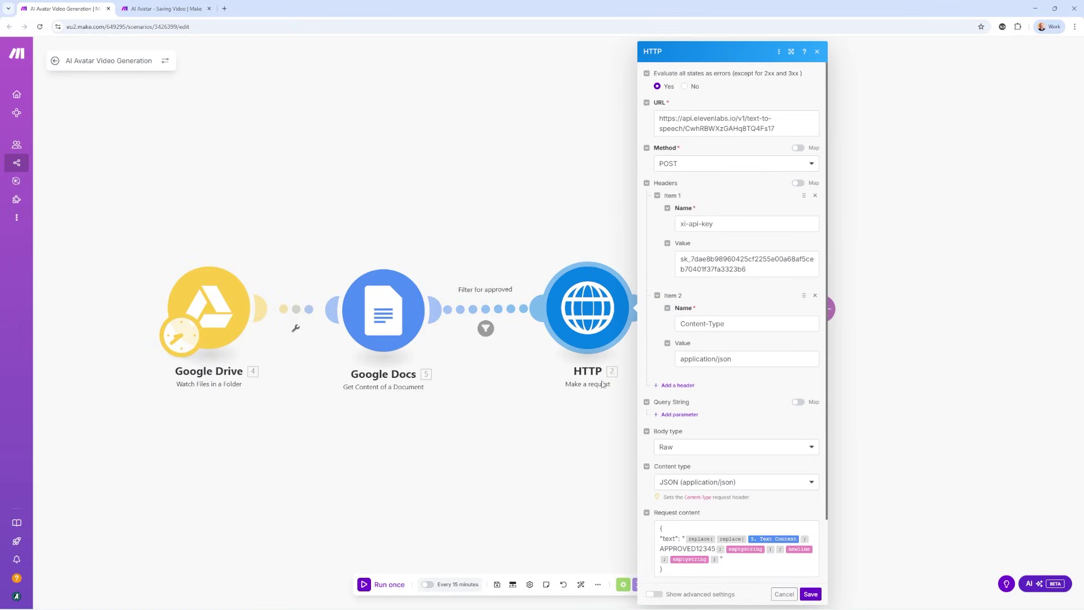
pyautogui.press('Escape')
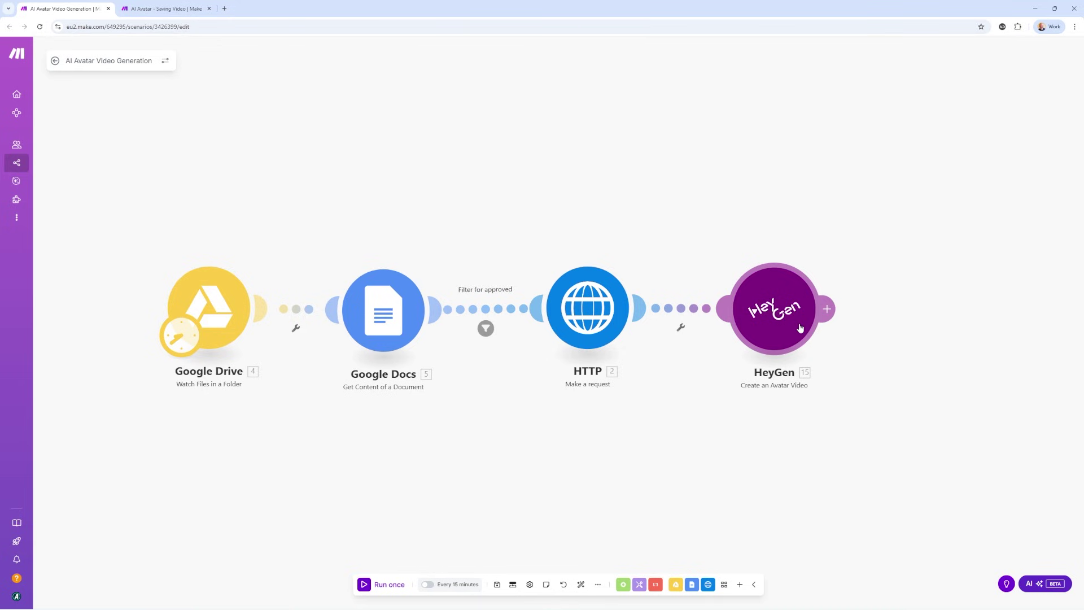
pyautogui.click(800, 327)
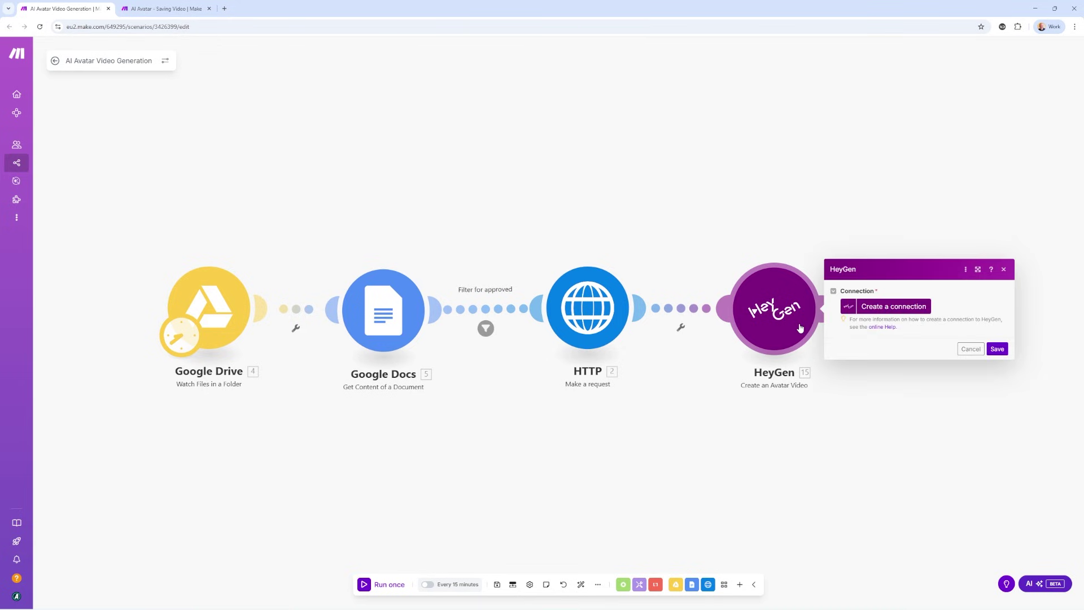
pyautogui.hotkey('ctrl', 'Tab')
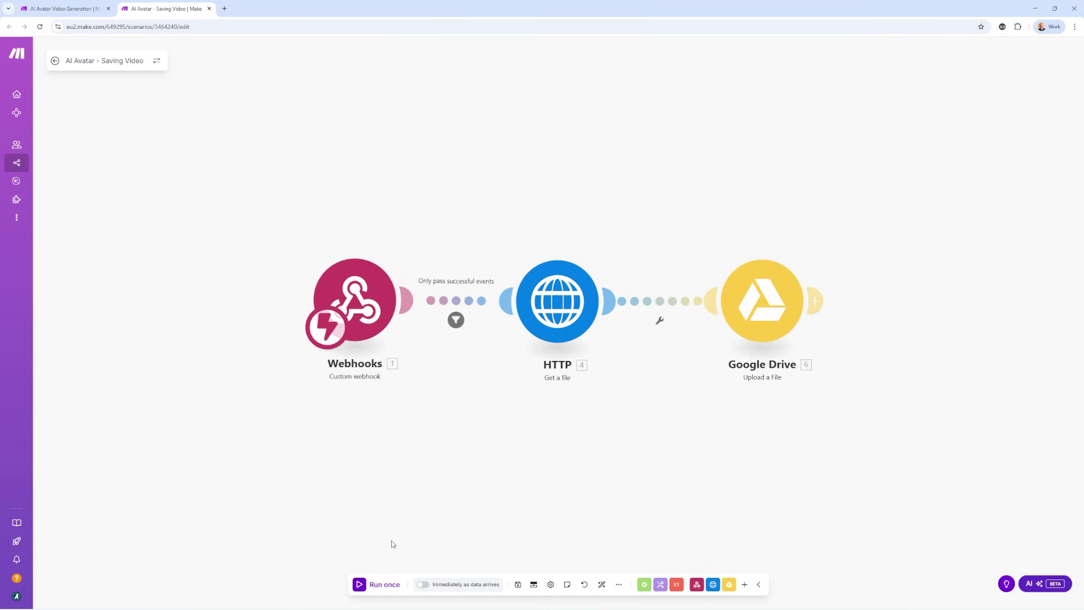